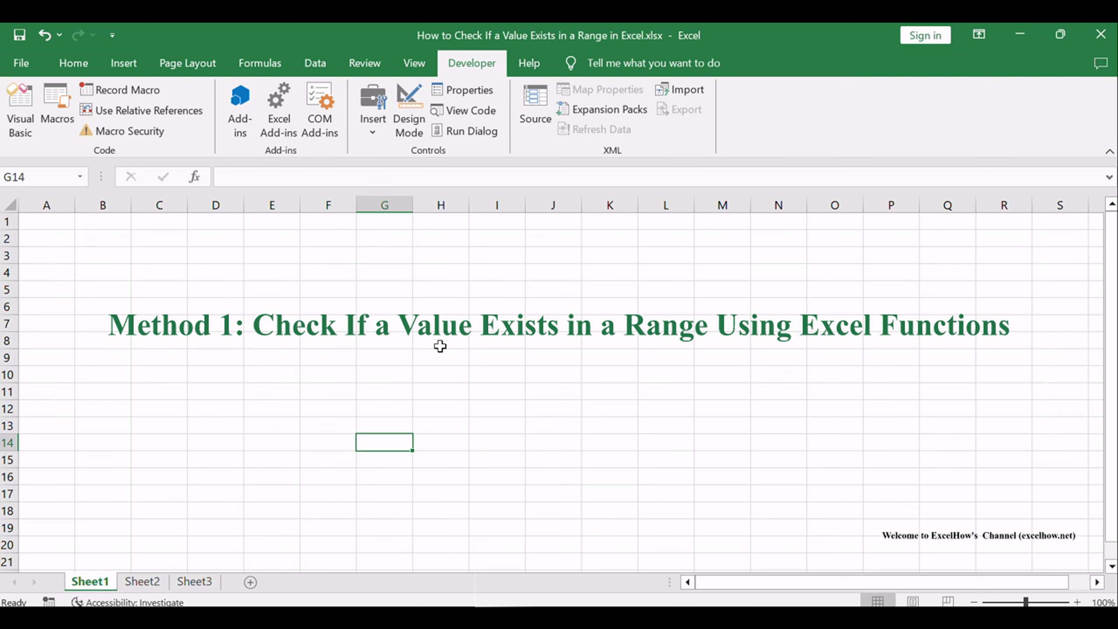
- Switch to Sheet2, which shows the Name/Sales table and notes on both methods
click(150, 586)
- Enter =IF(ISNUMBER(MATCH(A1, B1:B10, 0)), "Exists", "Doesn't Exist") in E2 so it shows Exists
click(598, 341)
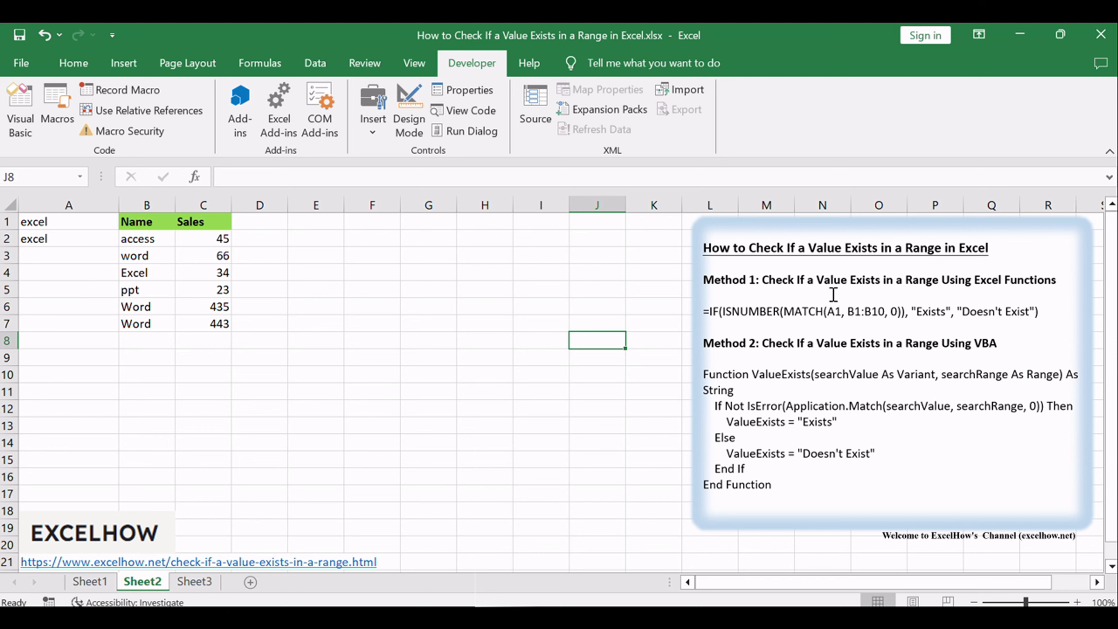
click(303, 306)
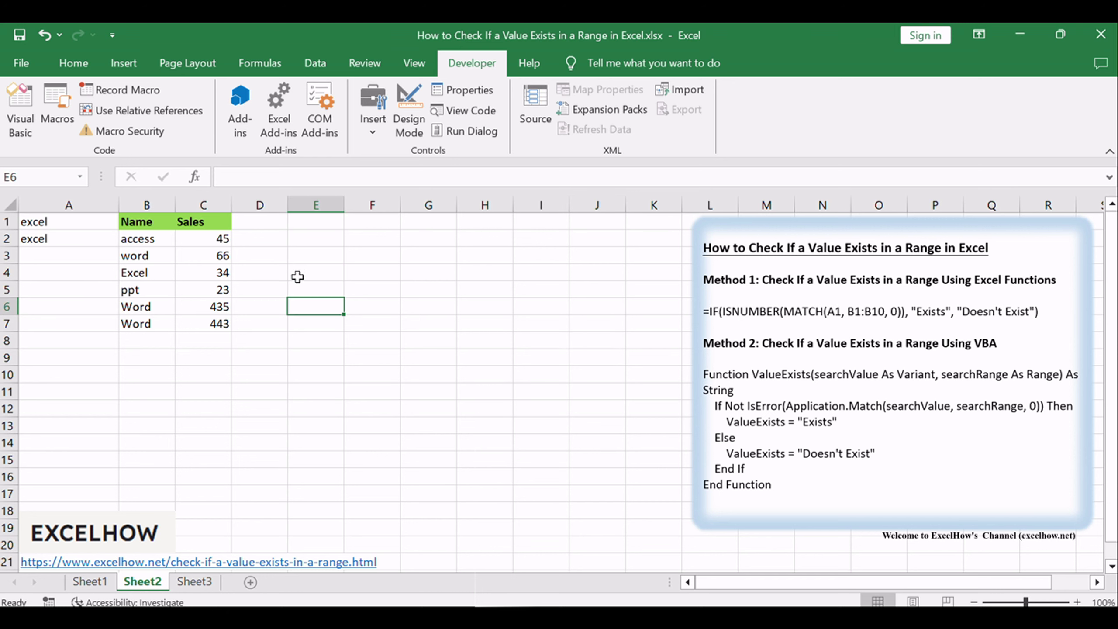
click(308, 238)
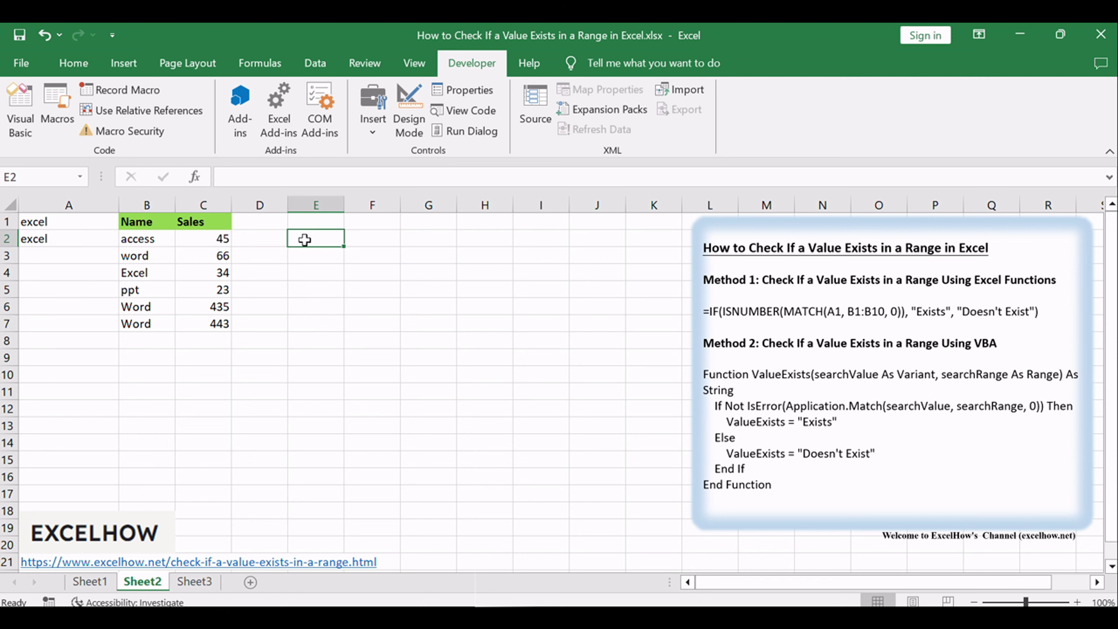
double_click(313, 238)
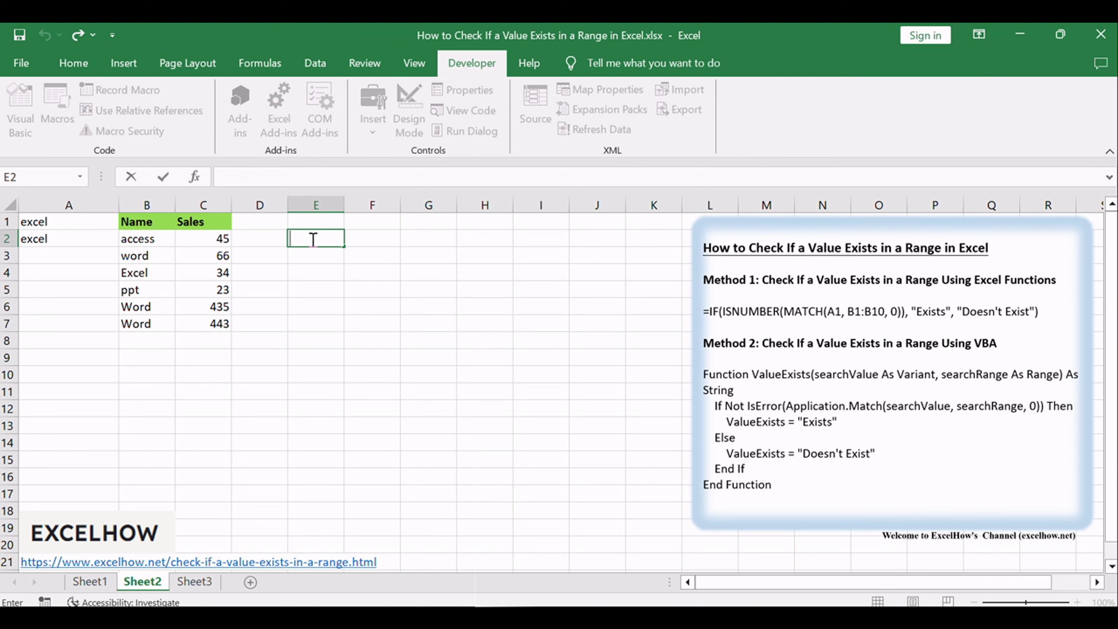
text(=IF(ISNUMBER(MATCH(A1, B1:B10, 0)), "Exists", "Doesn't Exist"))
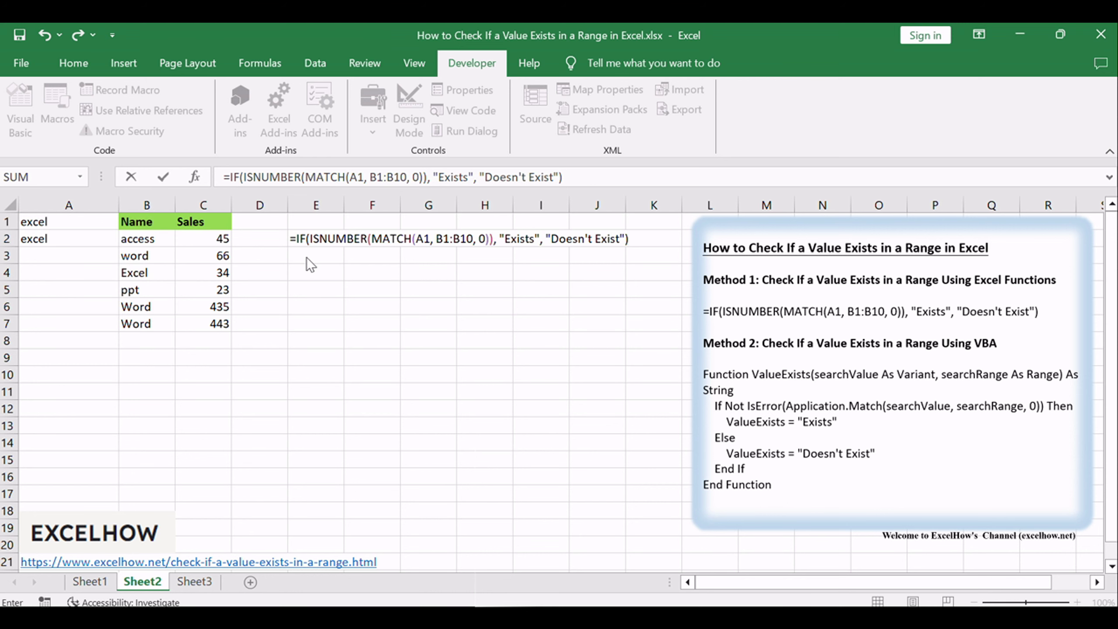
double_click(357, 177)
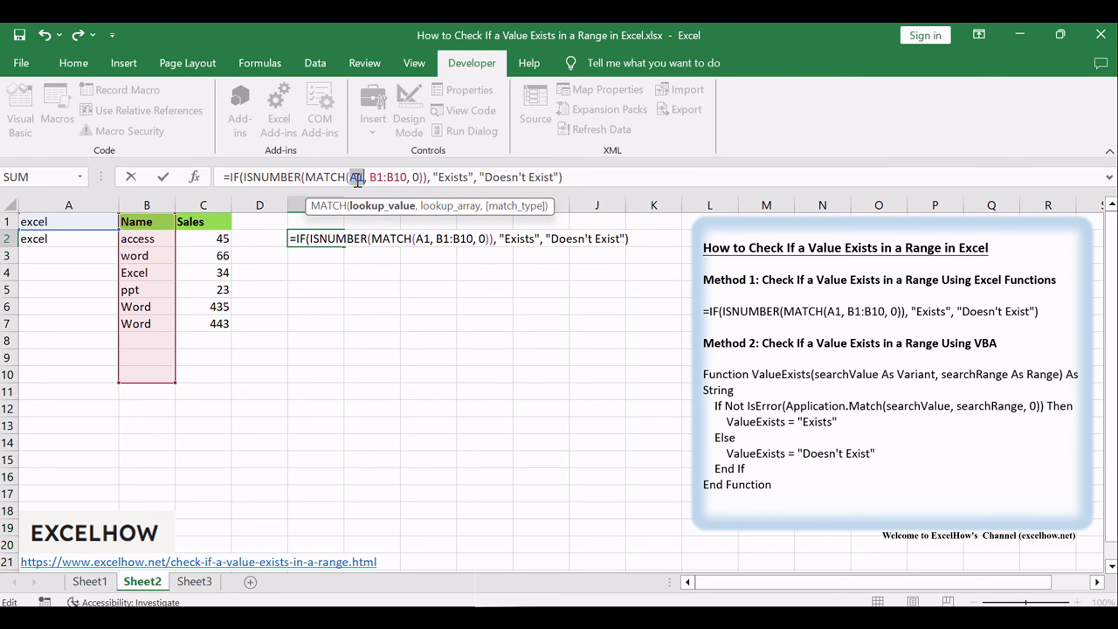
click(390, 176)
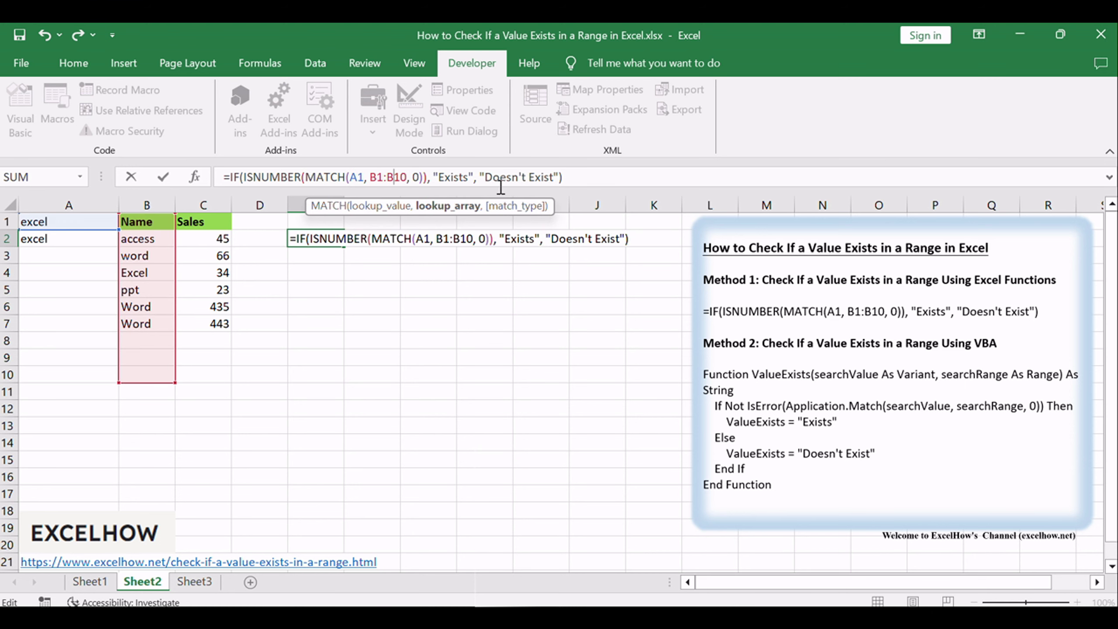
click(583, 178)
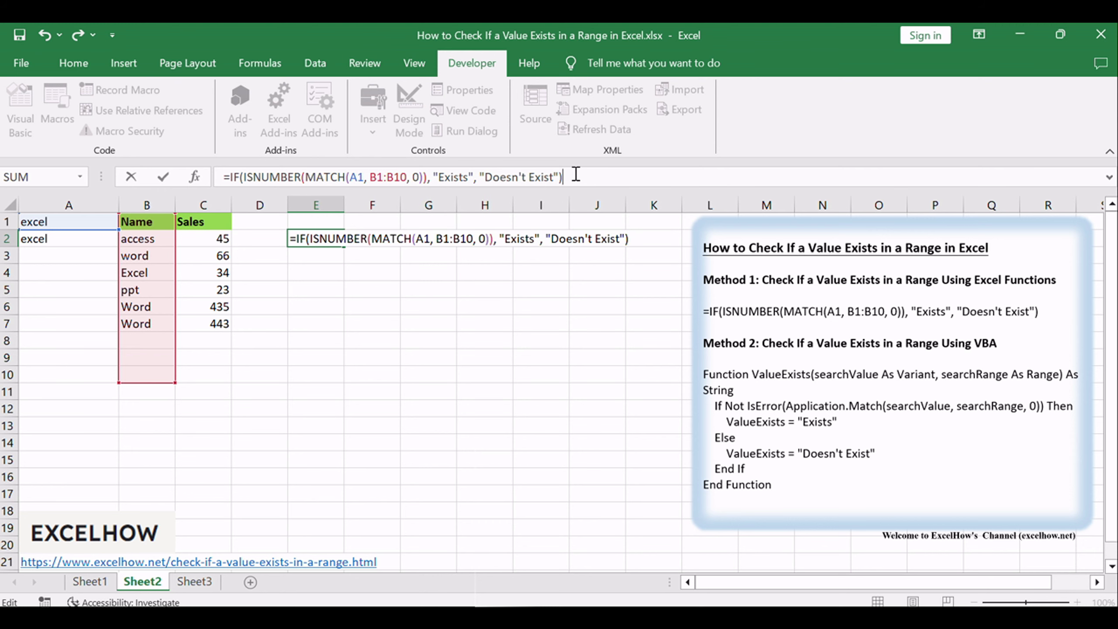
key(Return)
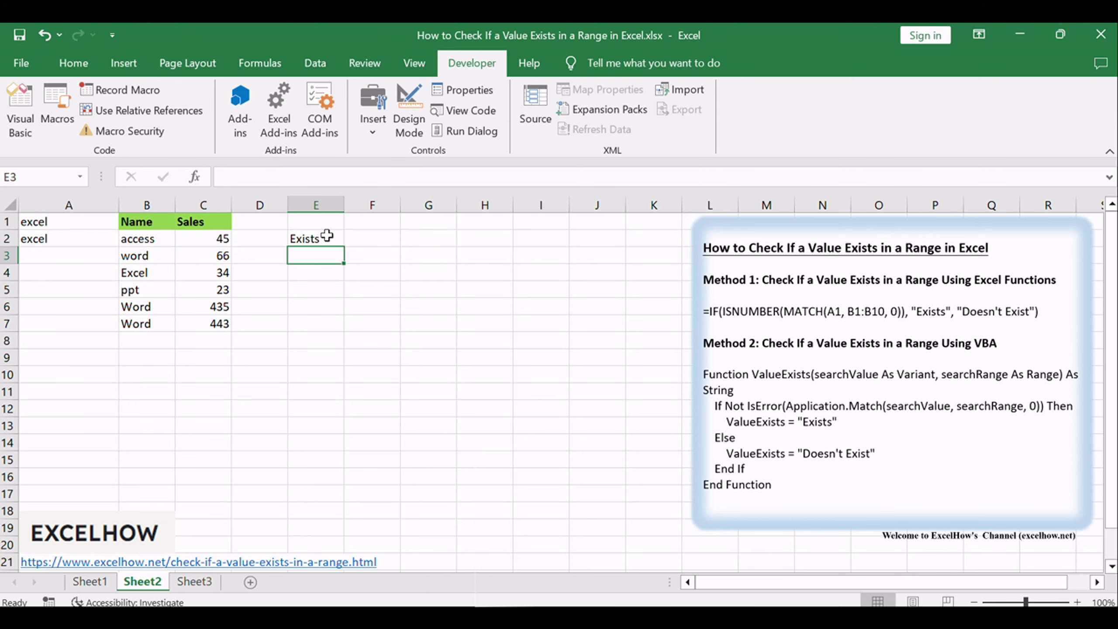
click(324, 236)
click(45, 222)
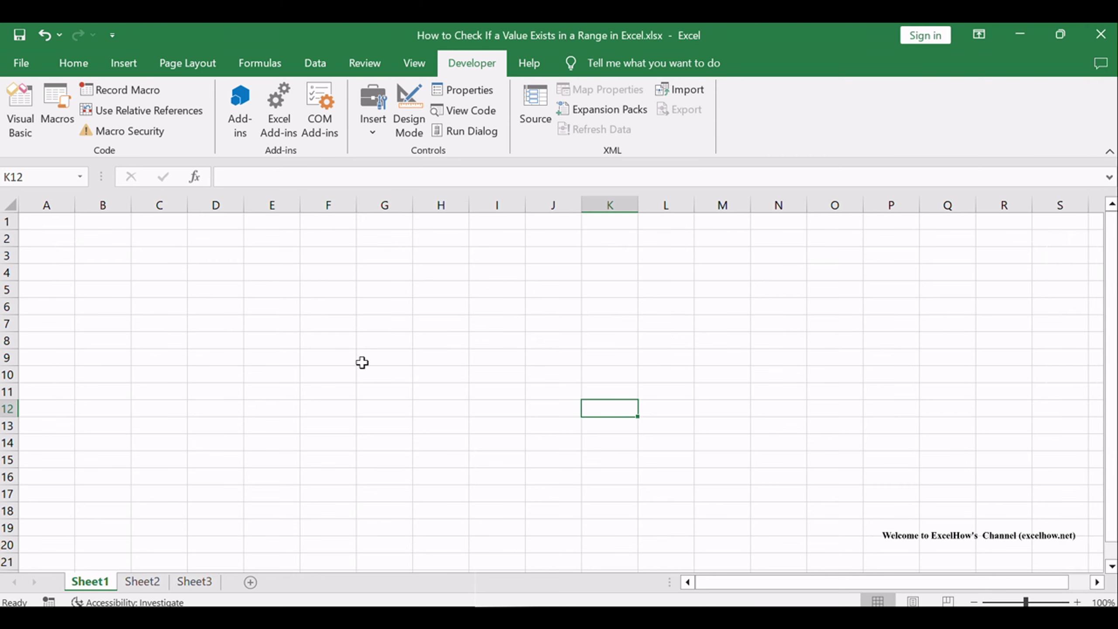
click(145, 580)
drag(798, 344, 997, 345)
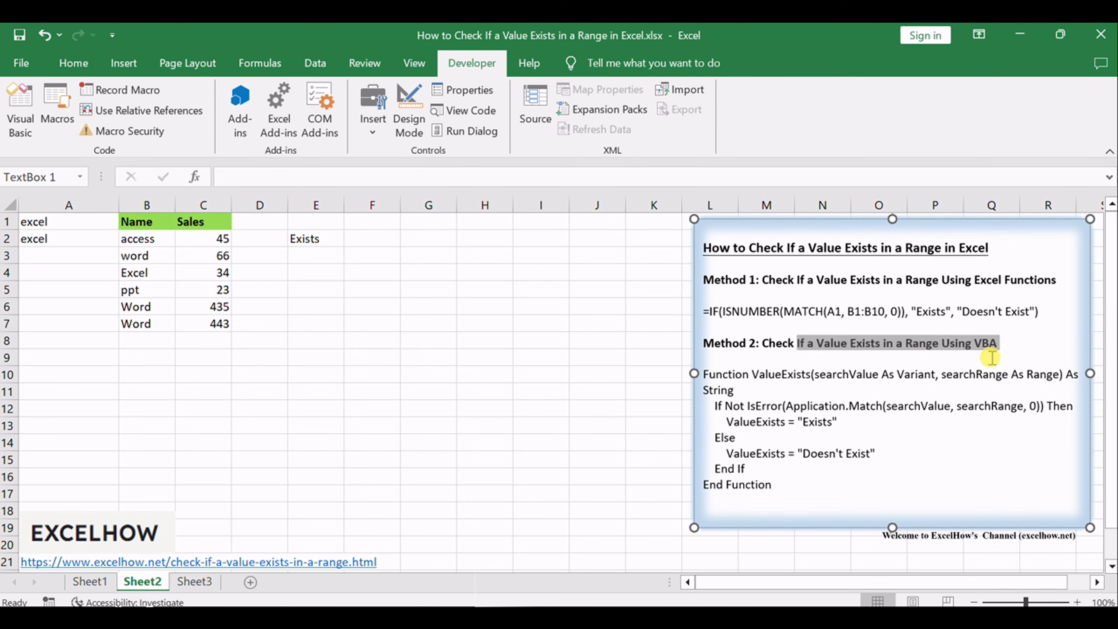
click(947, 465)
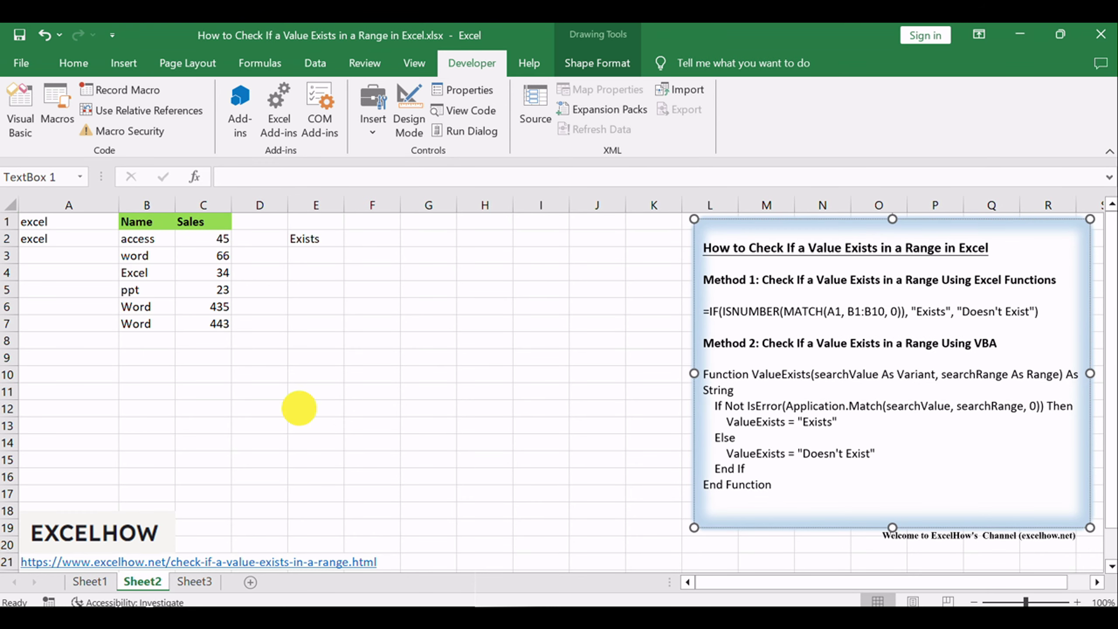
click(298, 408)
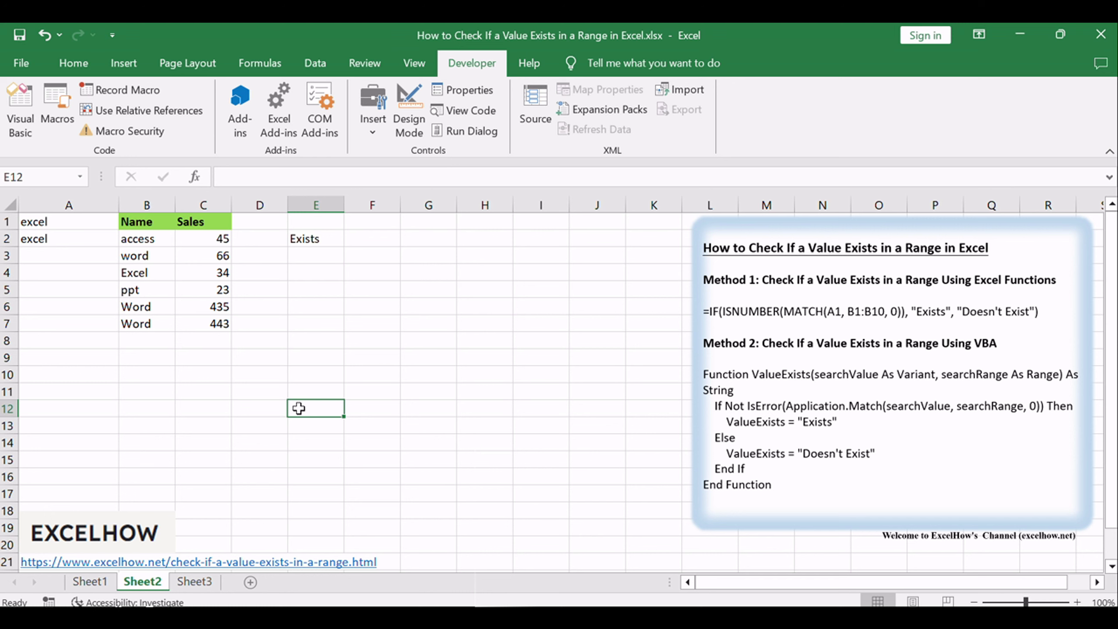
click(271, 440)
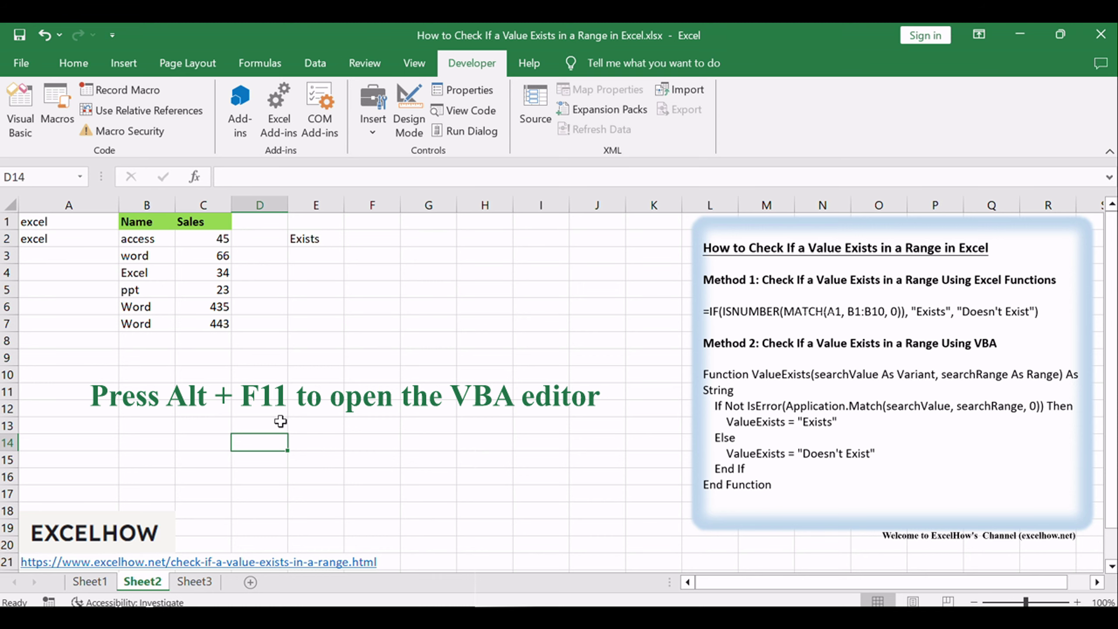
- Insert a new Module1 into the workbook project in the VBA editor
key(alt+F11)
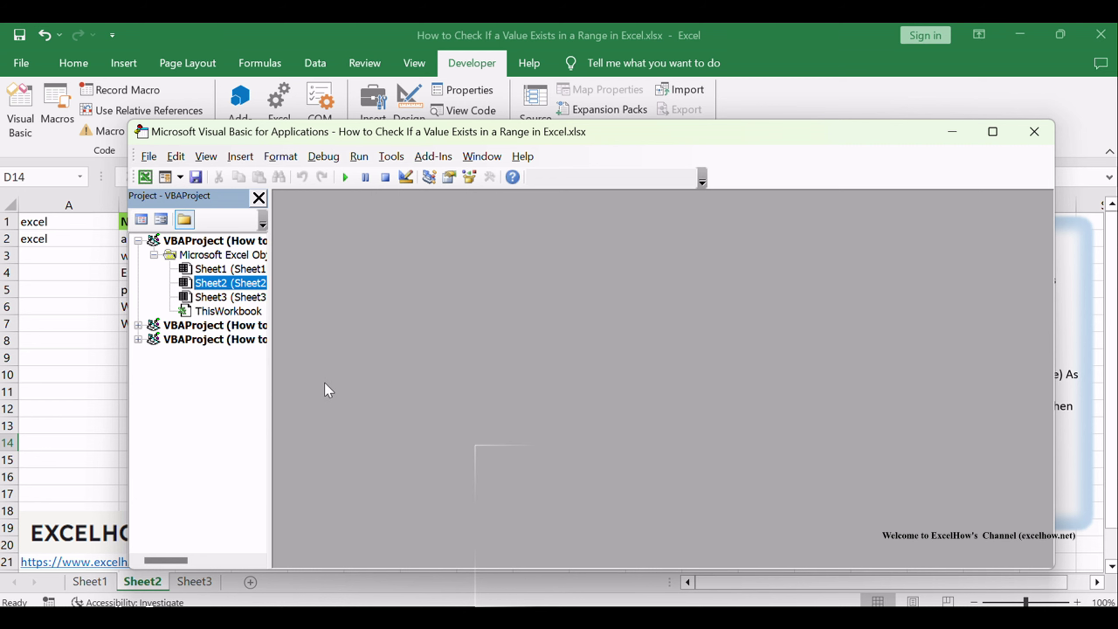
right_click(155, 376)
mouse_move(195, 466)
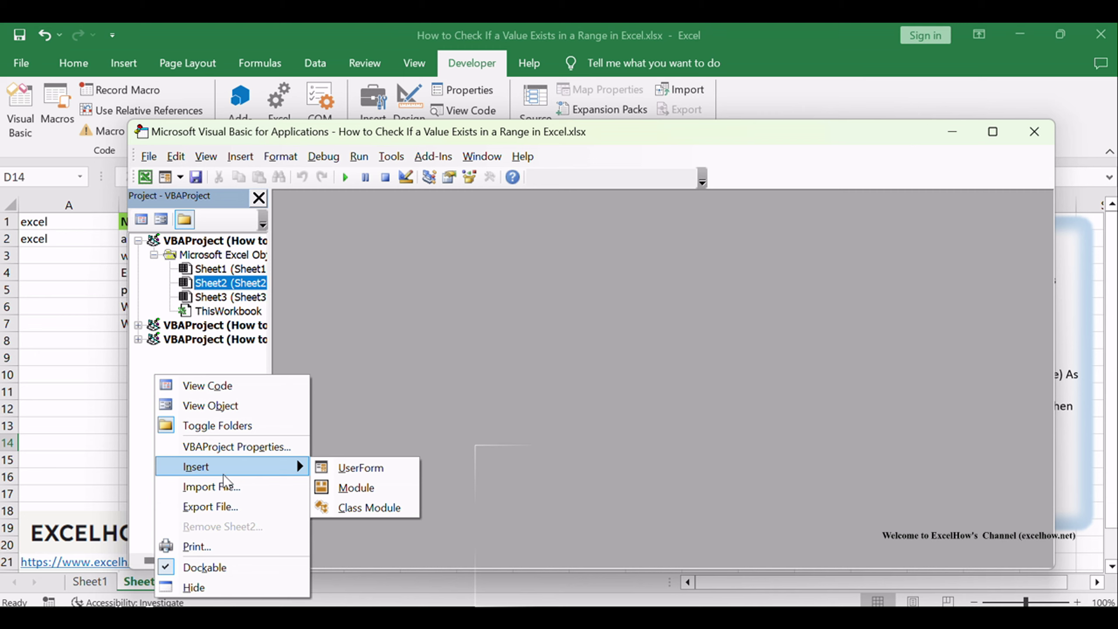
click(365, 489)
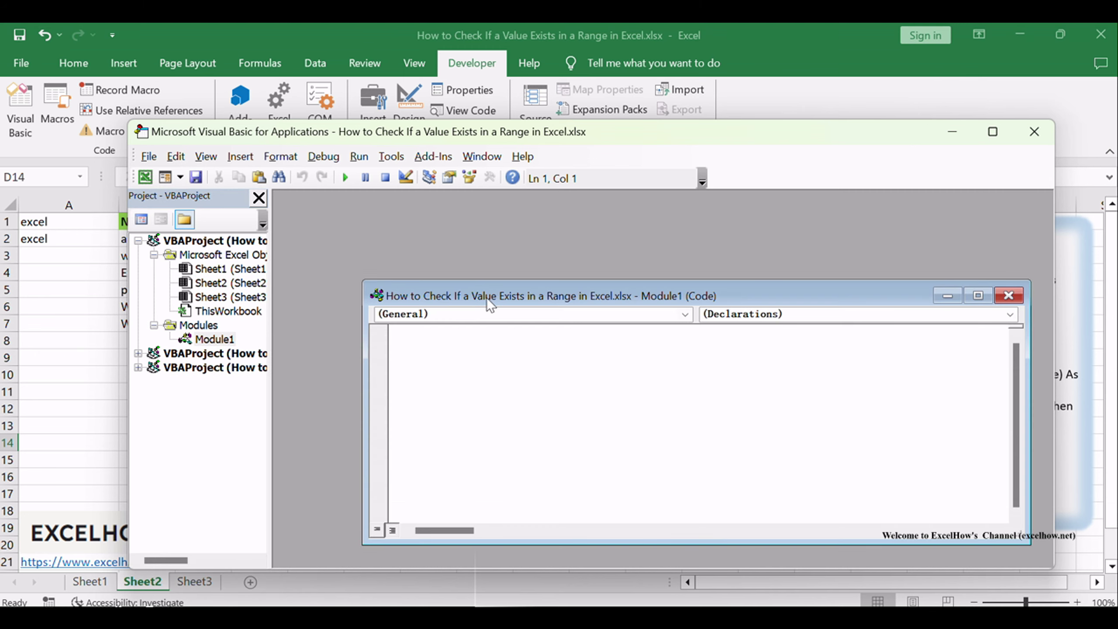
click(214, 339)
- Put the ValueExists function, using IsError with Application.Match, into Module1
click(385, 311)
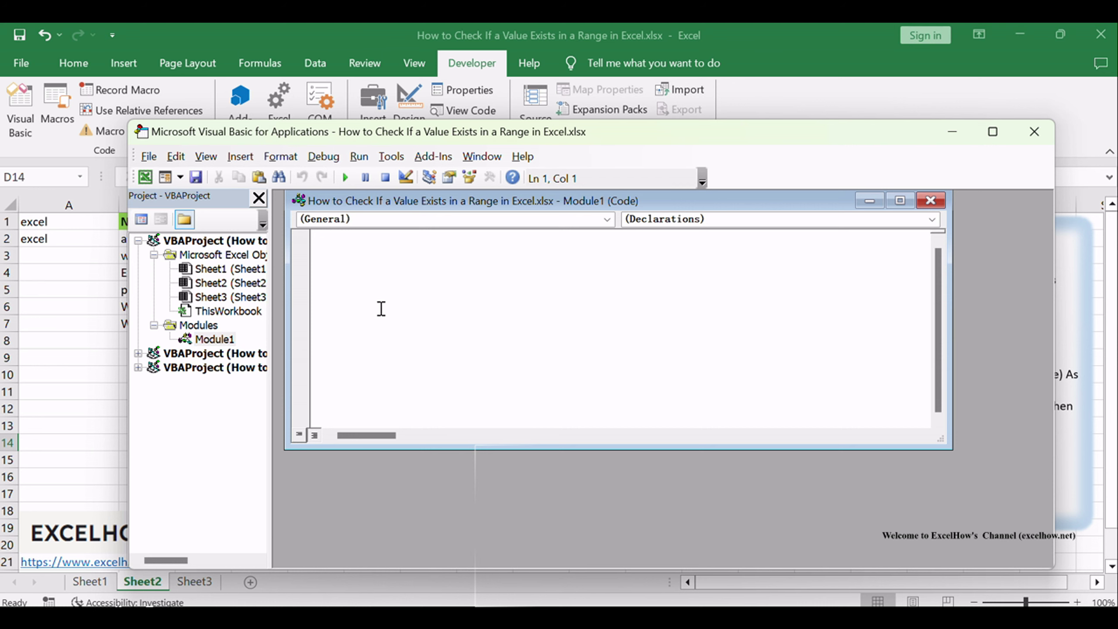
text(Function ValueExists(searchValue As Variant, searchRange As Range) As String     If Not IsError(Application.Match(searchValue, searchRange, 0)) Then         ValueExists = "Exists"     Else         ValueExists = "Doesn't Exist"     End If End Function)
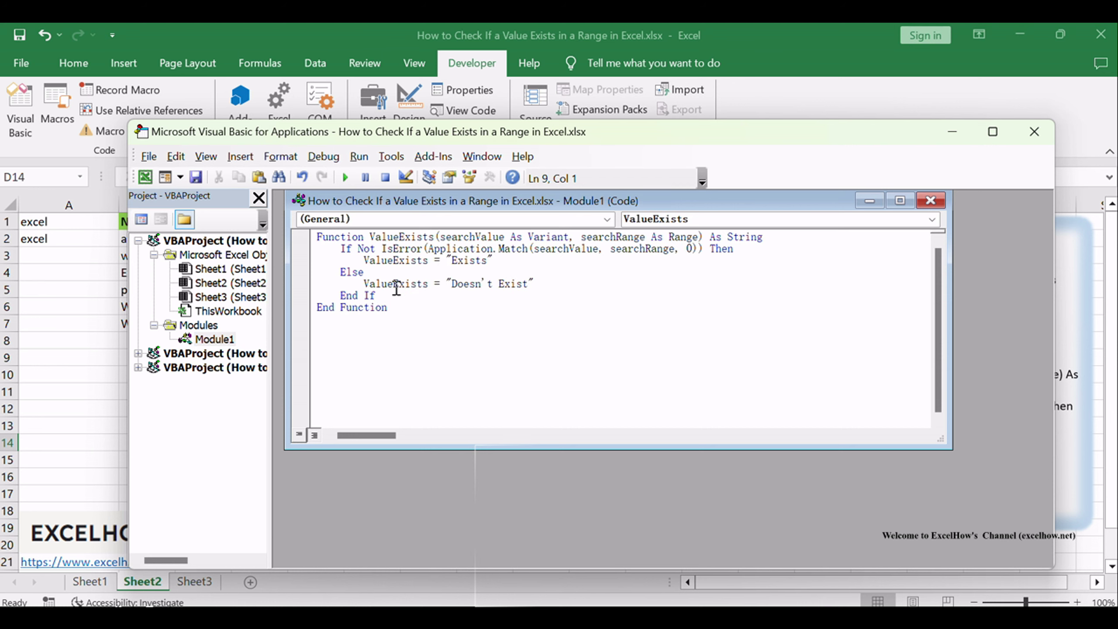
double_click(381, 237)
click(381, 237)
click(544, 361)
key(alt+q)
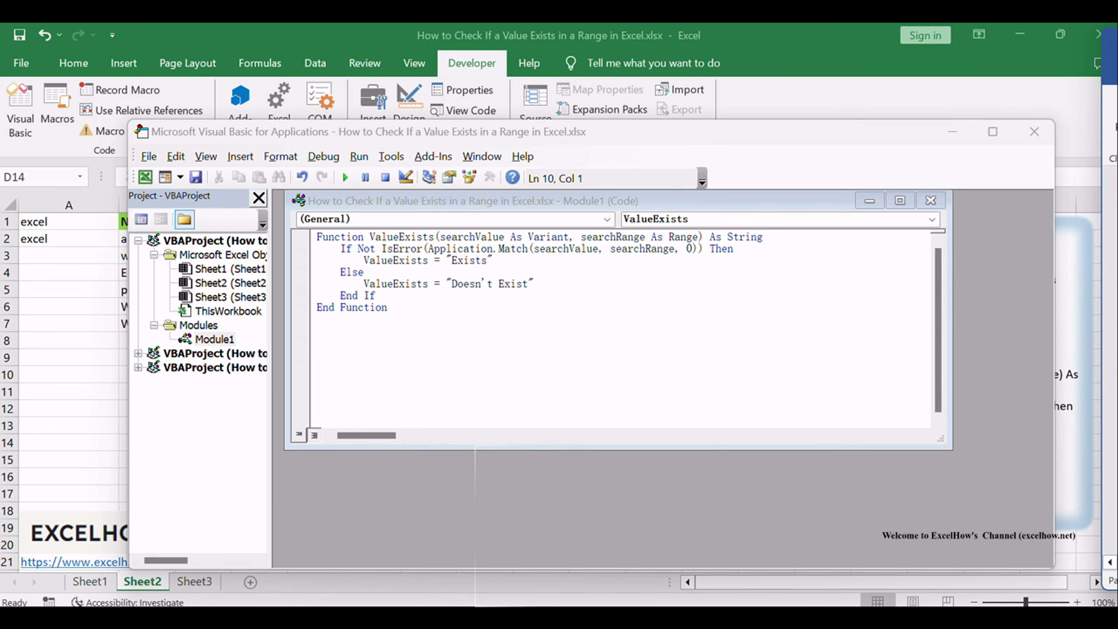
- Close the Module1 code window and the macro editor to return to Sheet2
click(865, 209)
click(930, 201)
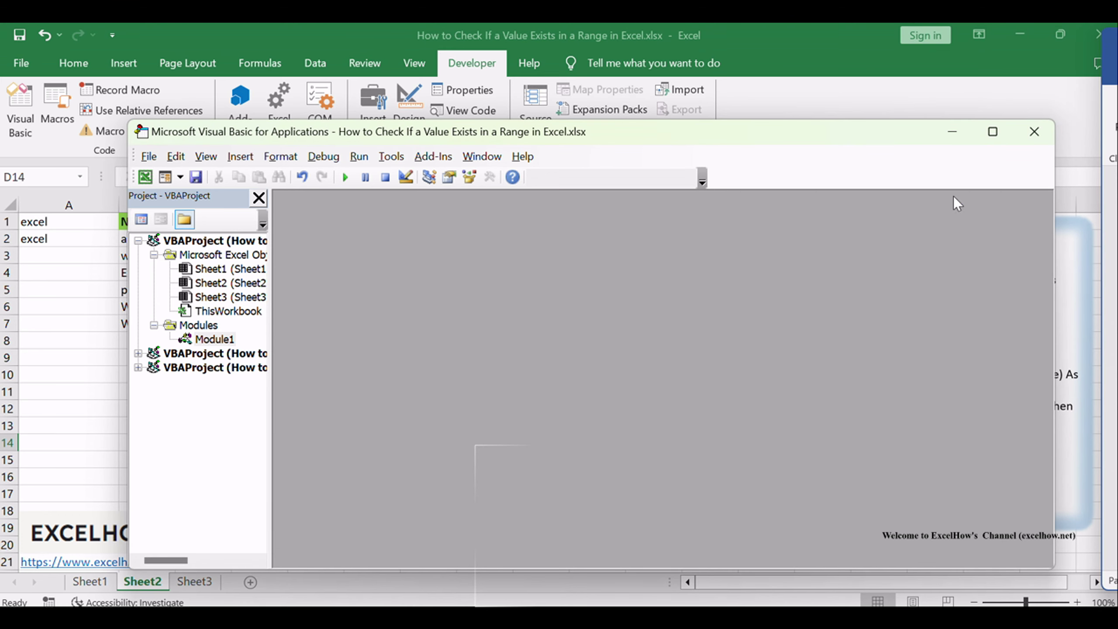
click(1035, 133)
click(468, 294)
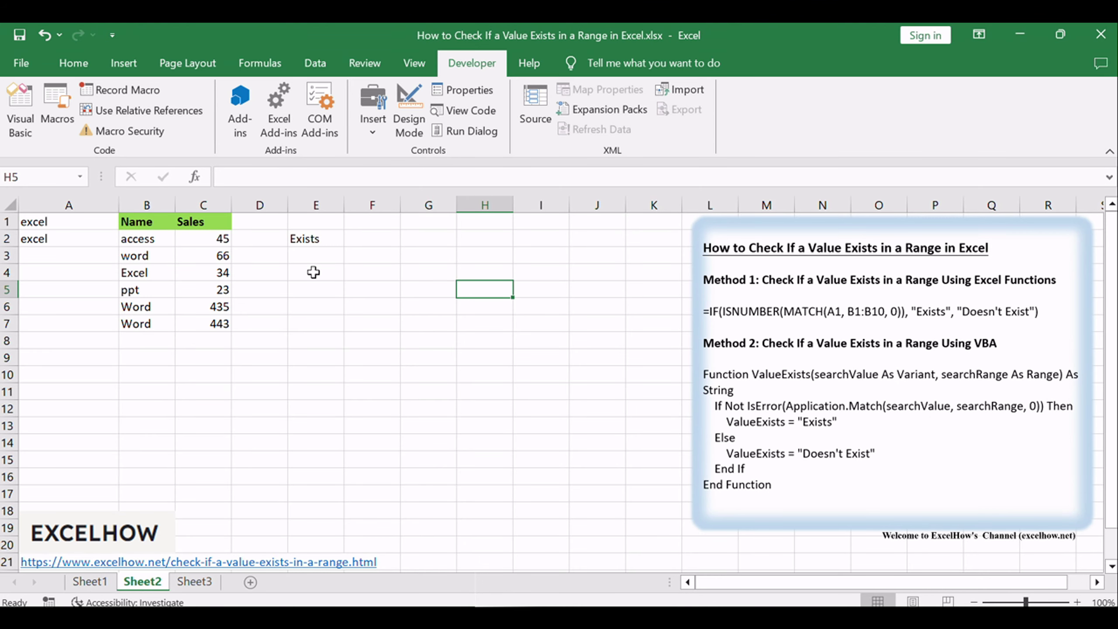
- Enter =ValueExists(A1, B1:B10) in F2 so it shows Exists
click(367, 235)
double_click(367, 236)
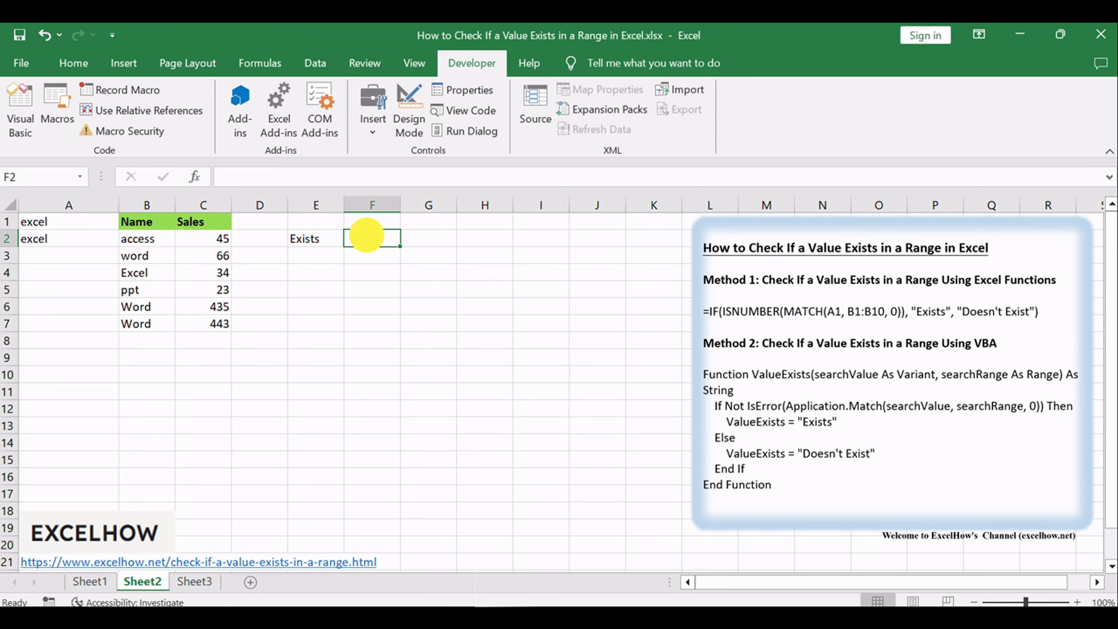
text(=ValueExists(A1, B1:B10))
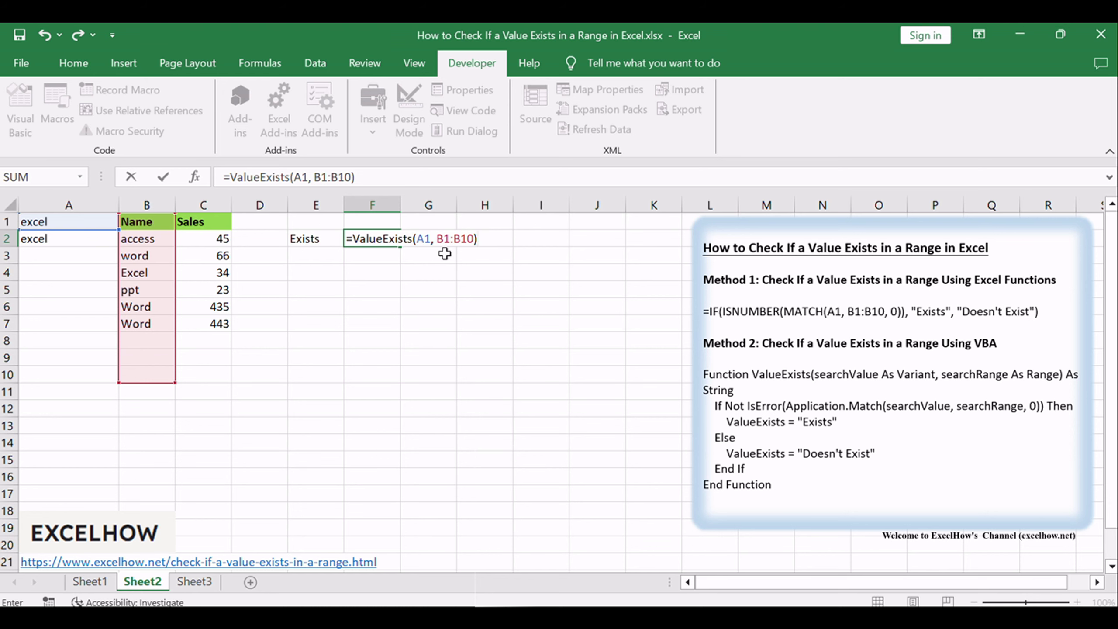
key(Return)
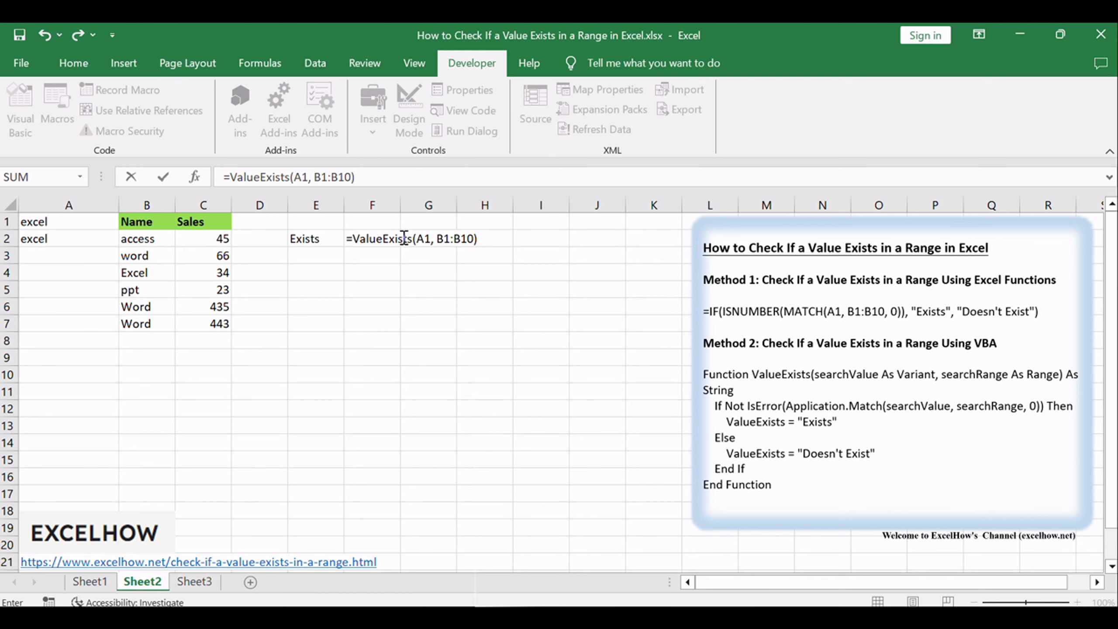
double_click(424, 240)
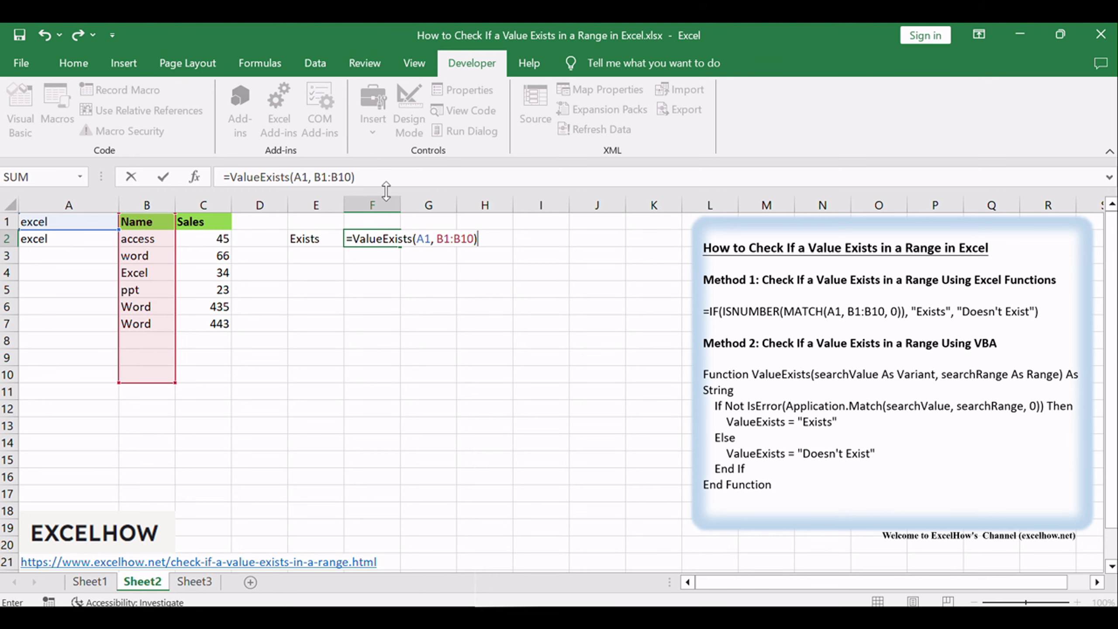
click(402, 177)
key(Return)
- Compare the ValueExists formula in F2 with E2's IF/ISNUMBER/MATCH formula
click(376, 240)
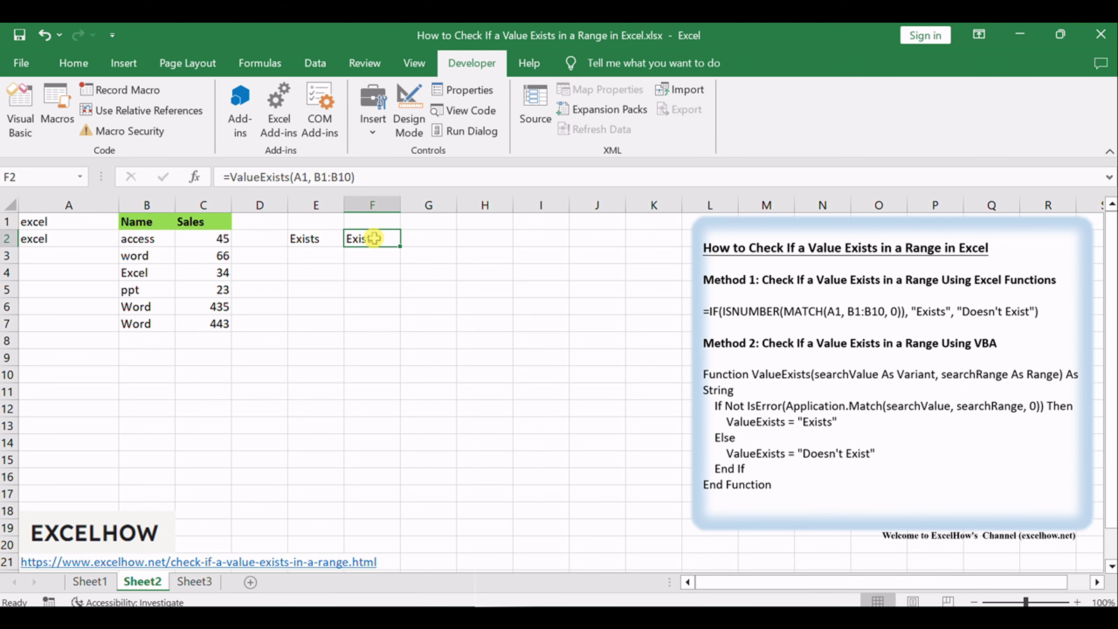
click(305, 238)
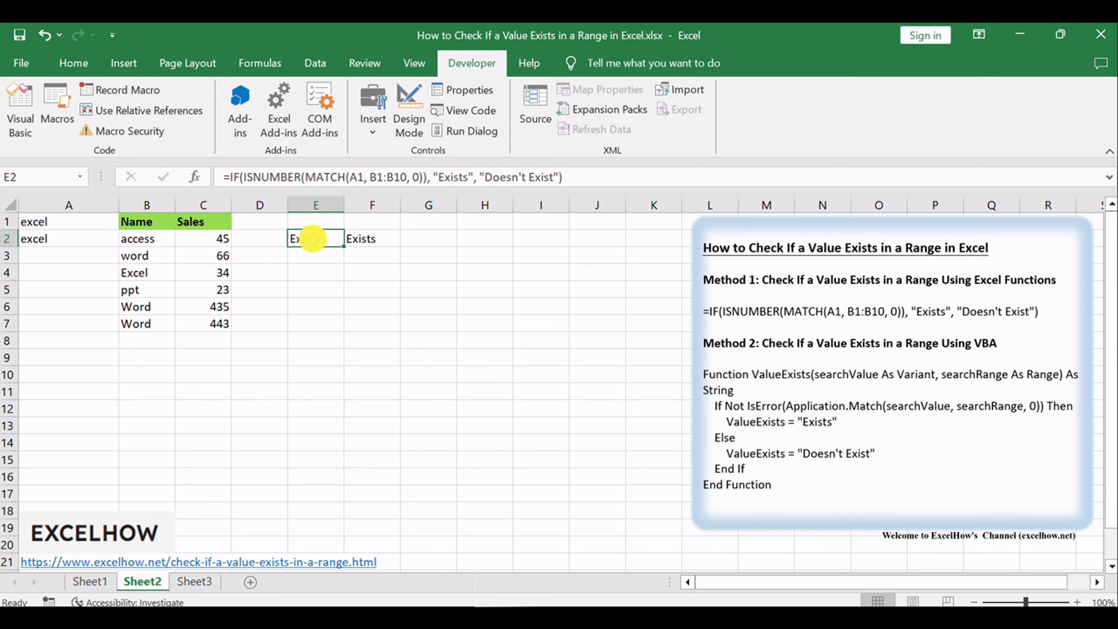
click(363, 243)
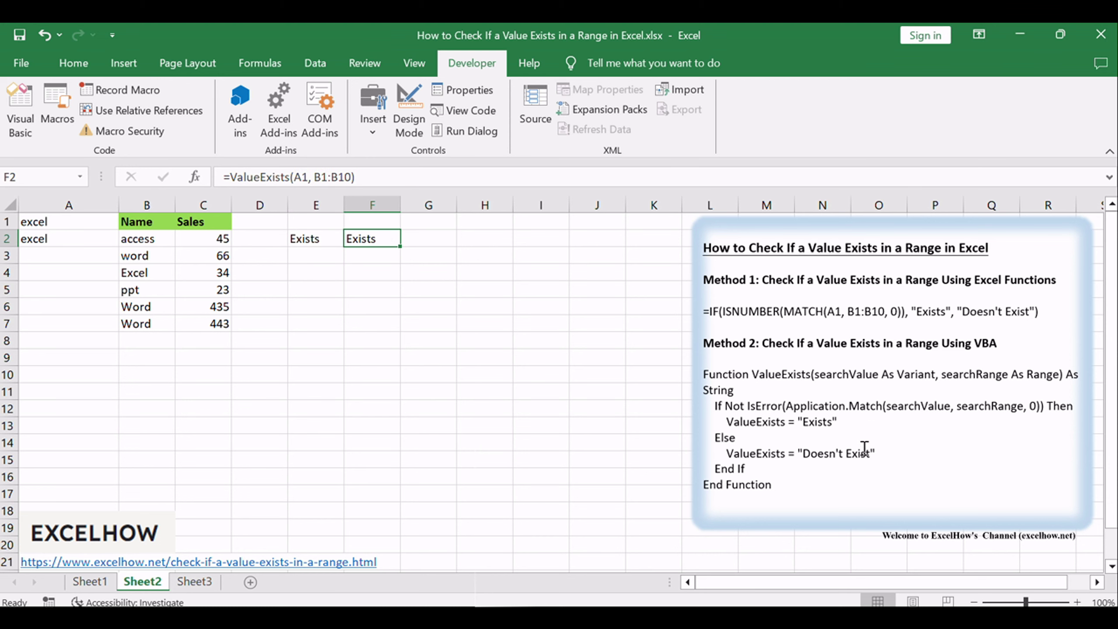
click(861, 409)
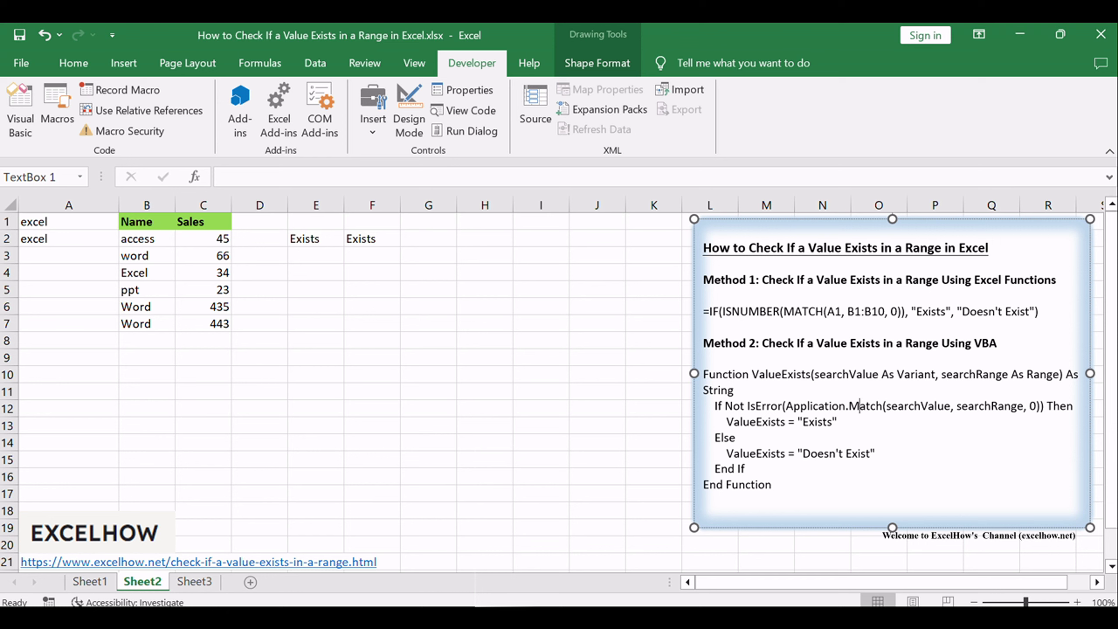
click(398, 408)
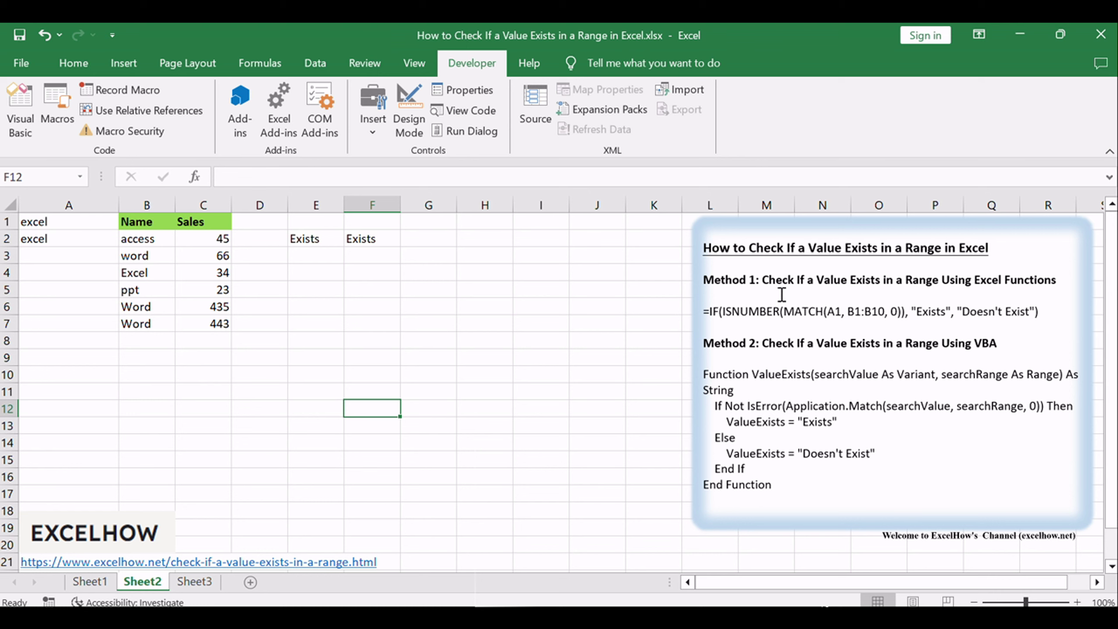
drag(763, 280, 1057, 280)
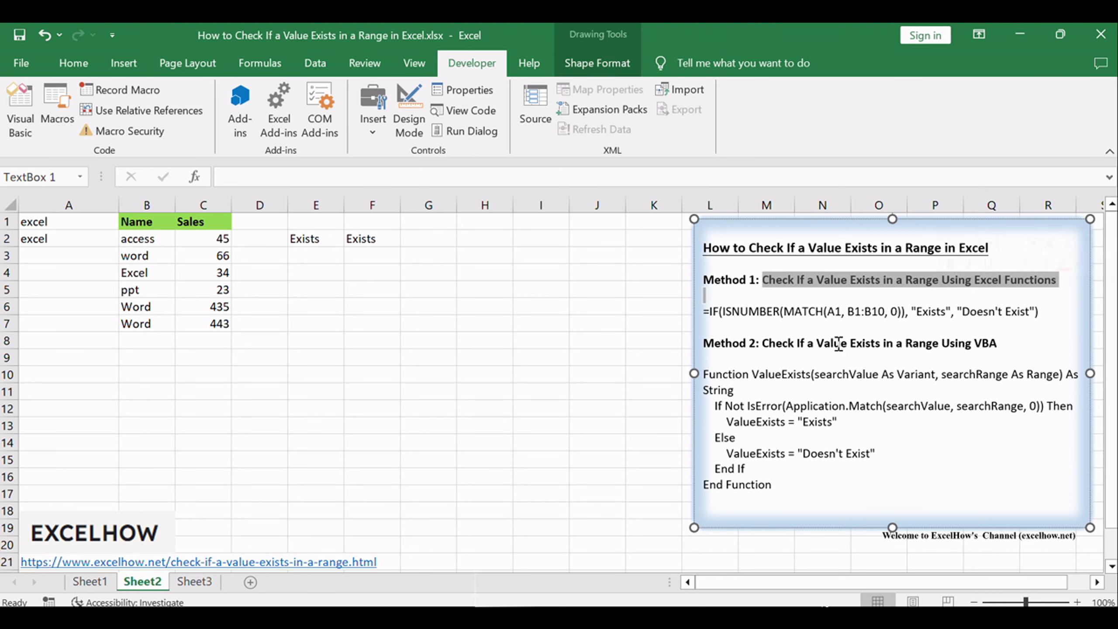
drag(763, 343, 1024, 343)
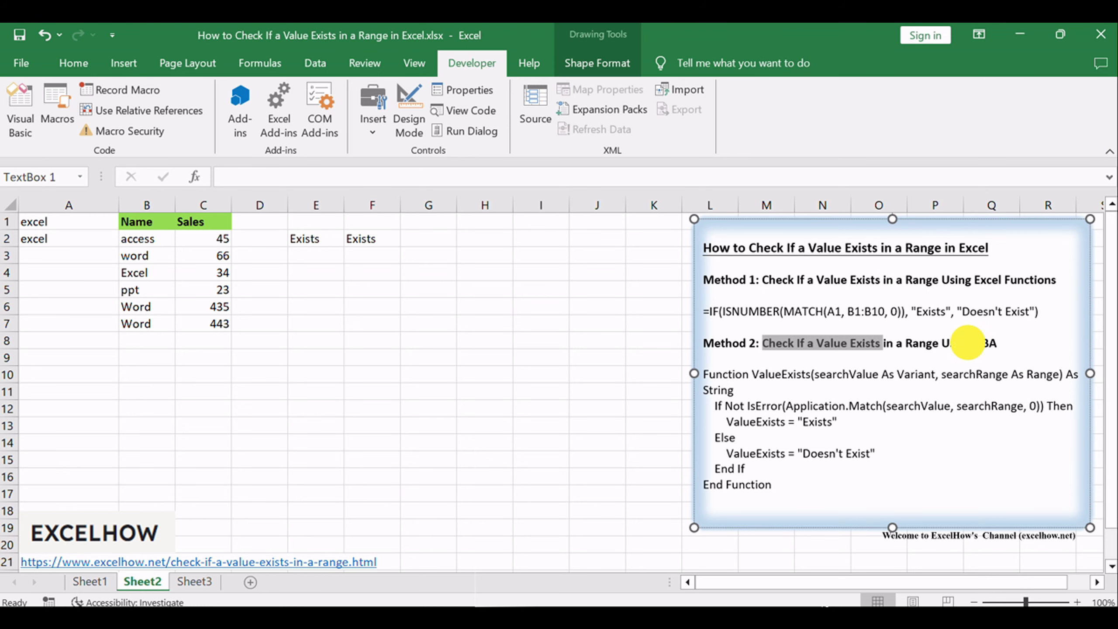
click(943, 461)
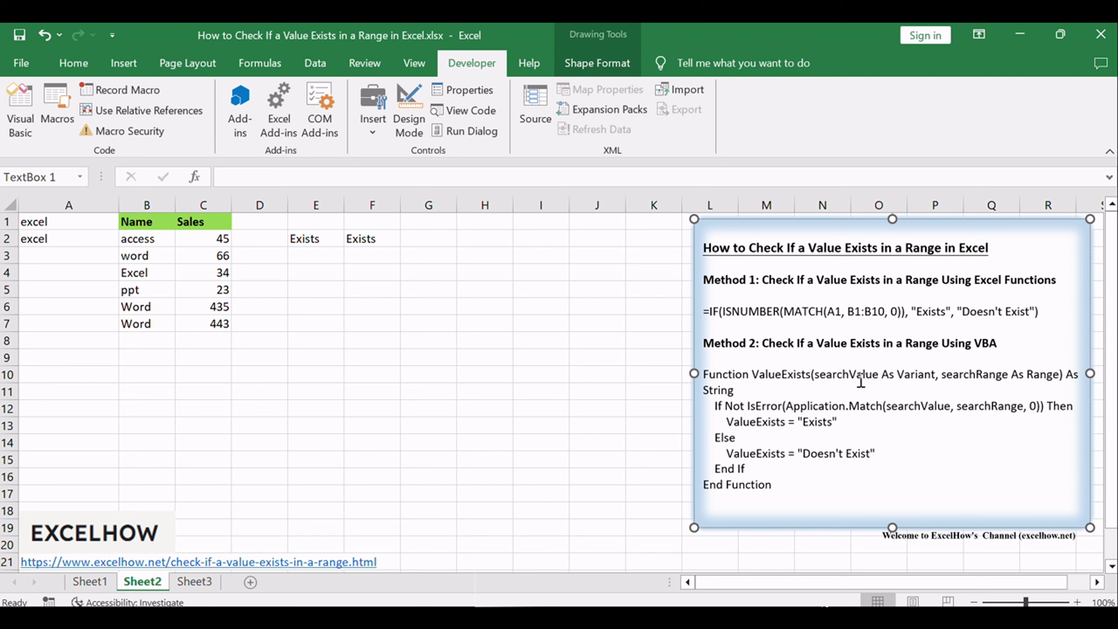
click(845, 358)
click(558, 395)
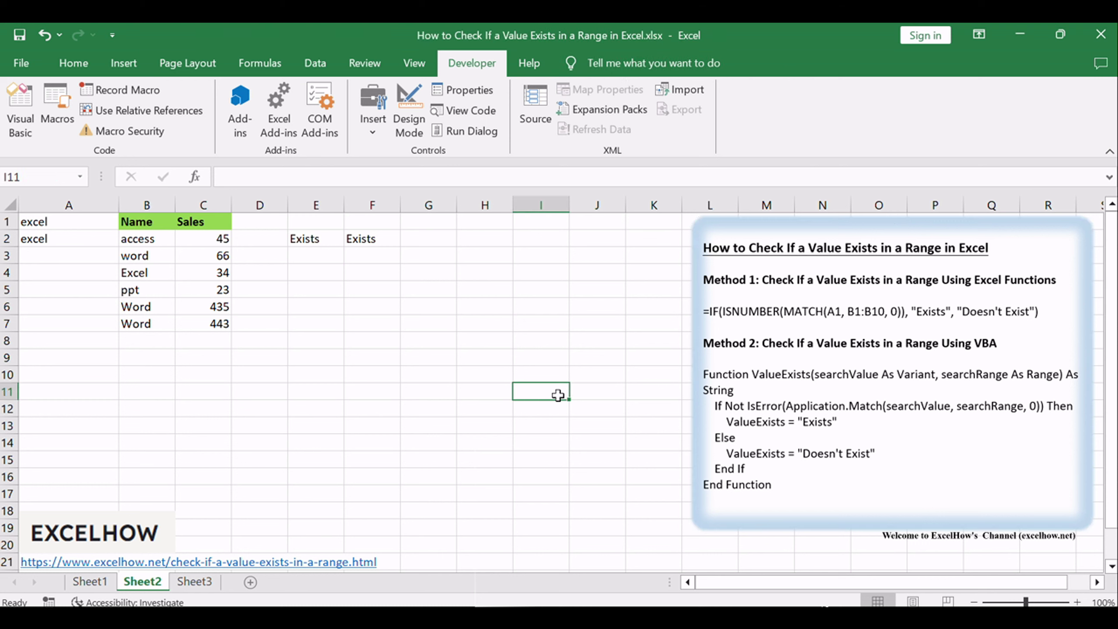